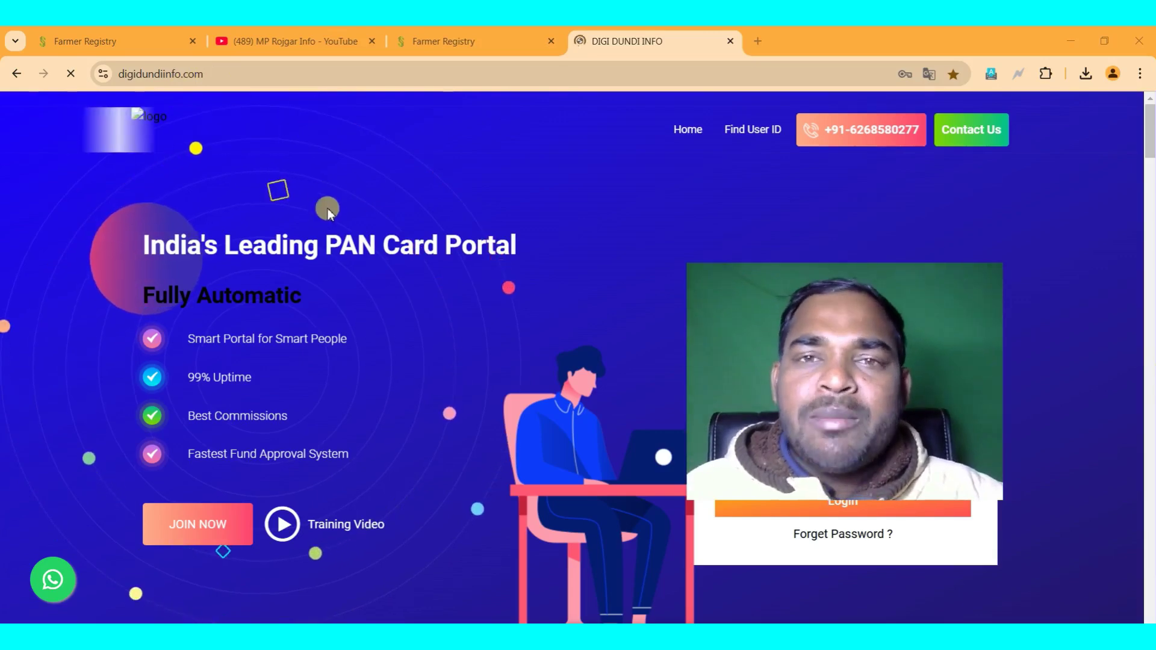
Go to the joining plans on the PAN card portal and open the registration form for the Retailer plan
{"action": "left_click", "coordinate": [188, 532]}
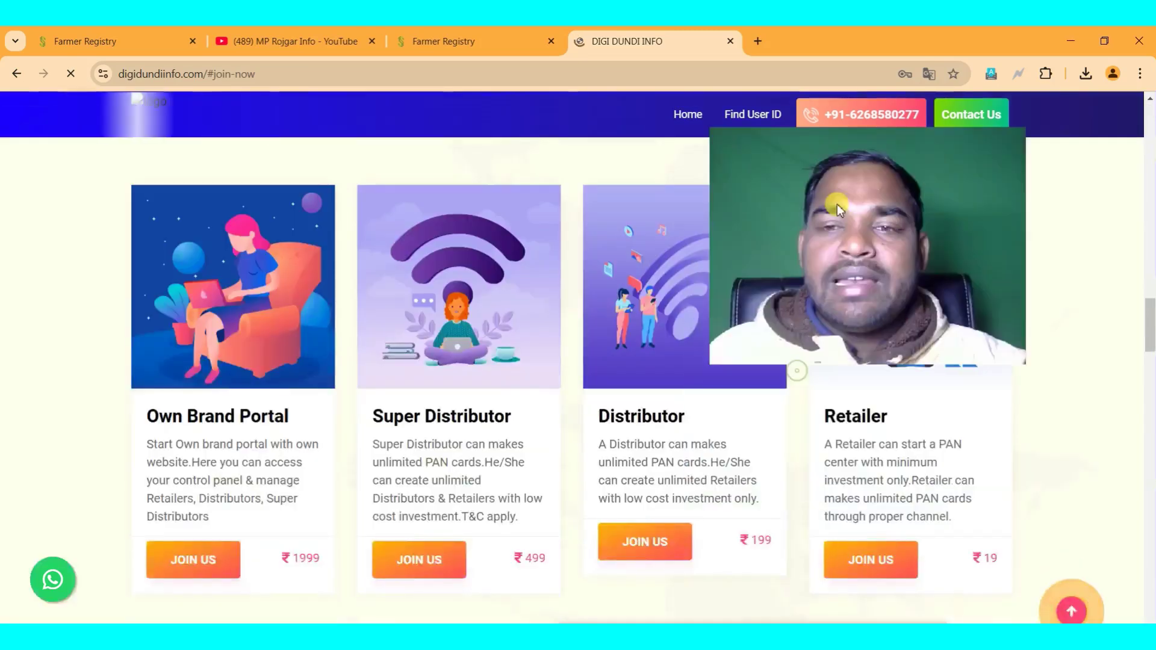
{"action": "left_click_drag", "start_coordinate": [844, 226], "coordinate": [217, 330]}
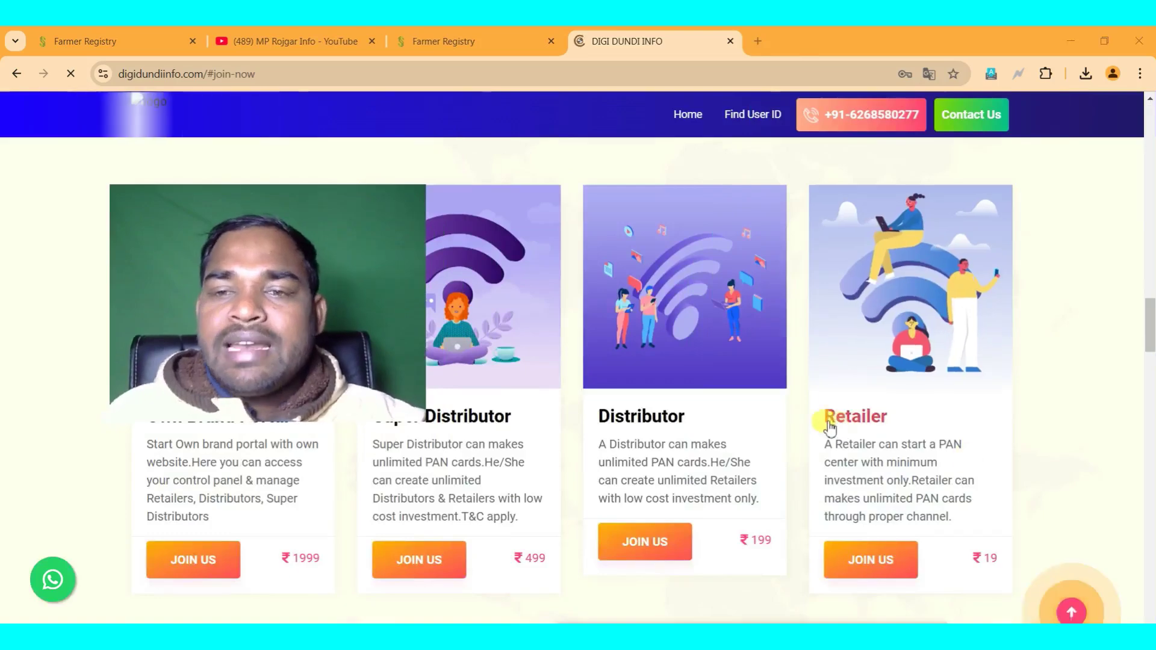
{"action": "left_click_drag", "start_coordinate": [898, 433], "coordinate": [823, 416]}
{"action": "left_click_drag", "start_coordinate": [1022, 558], "coordinate": [971, 556]}
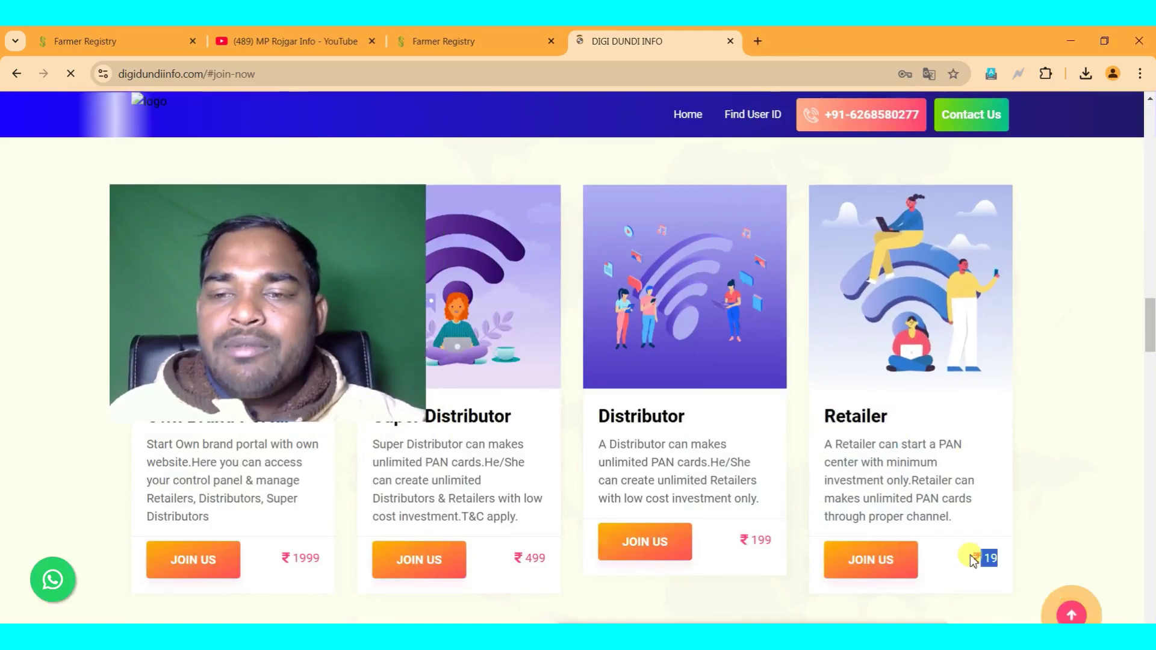
{"action": "left_click", "coordinate": [1078, 482]}
{"action": "left_click", "coordinate": [873, 563]}
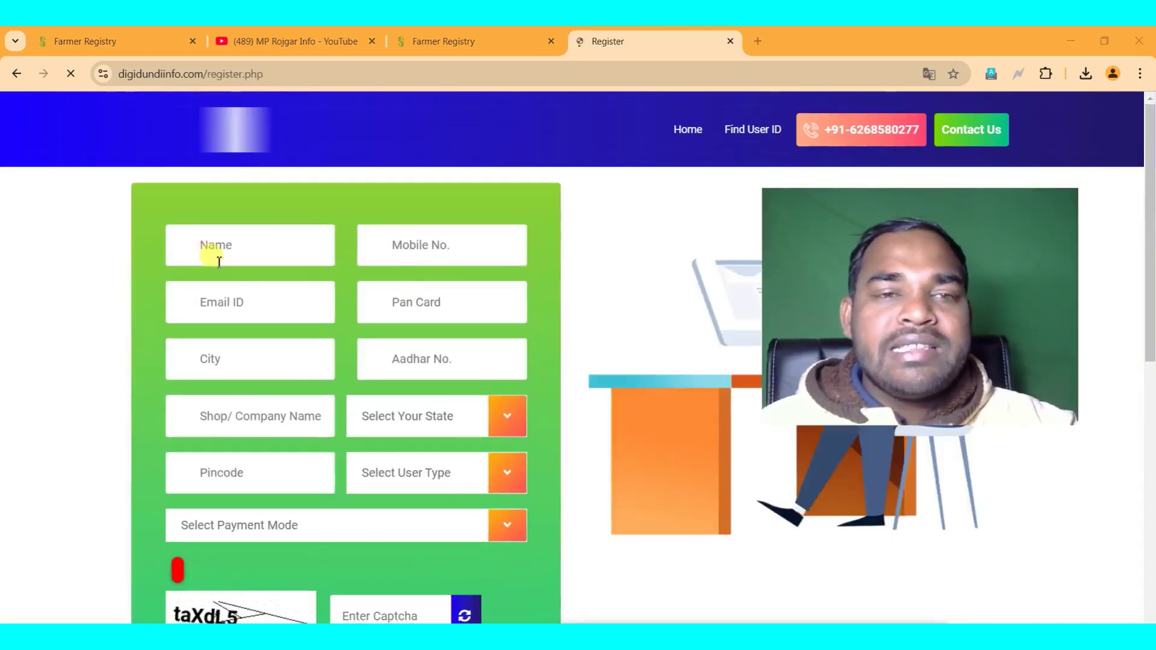
Set the user type to RETAILER and the payment mode to ONLINE PAYMENT in the registration form
{"action": "scroll", "coordinate": [228, 241], "scroll_direction": "down", "scroll_amount": 5}
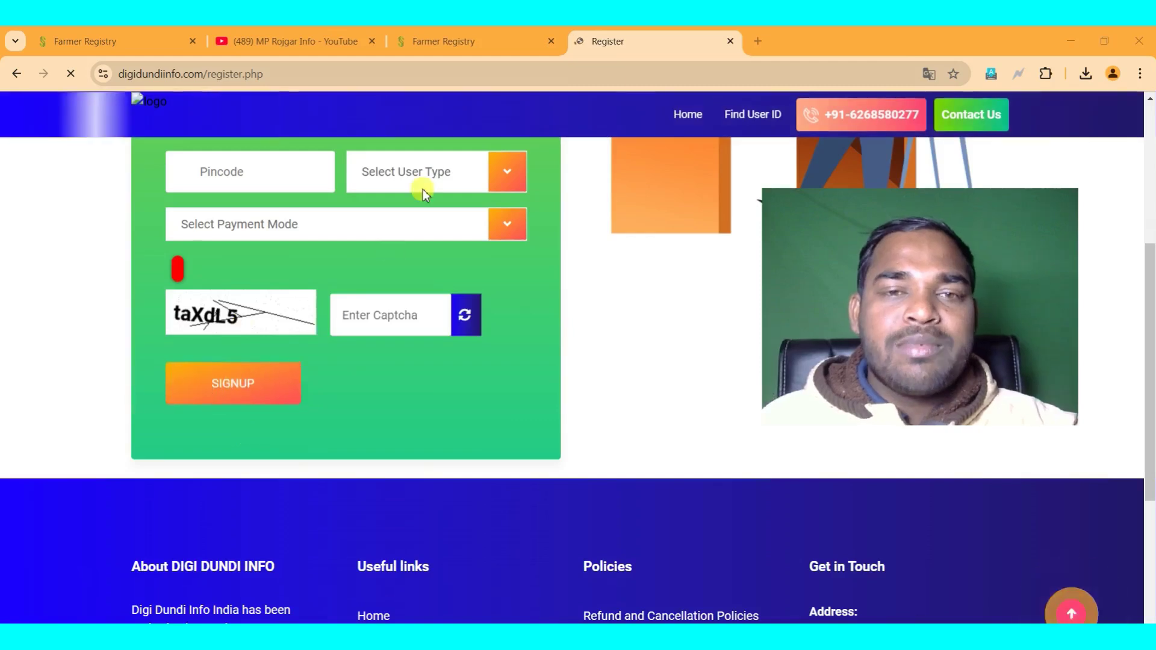
{"action": "left_click", "coordinate": [421, 180]}
{"action": "left_click", "coordinate": [389, 225]}
{"action": "left_click", "coordinate": [292, 224]}
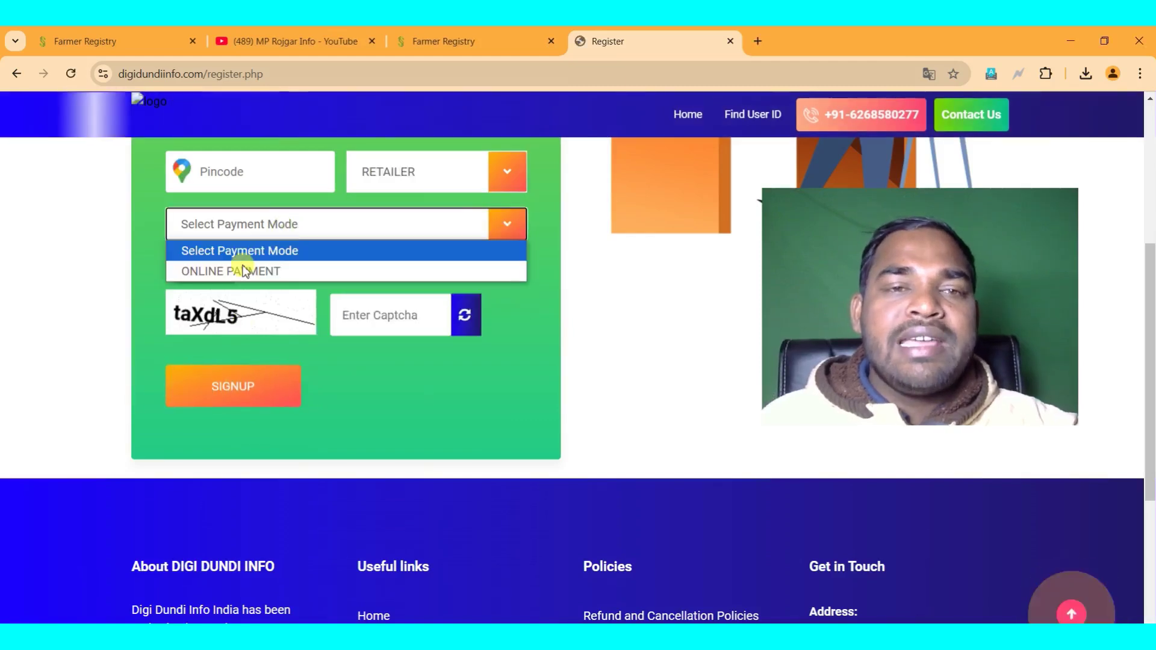
{"action": "left_click", "coordinate": [240, 269]}
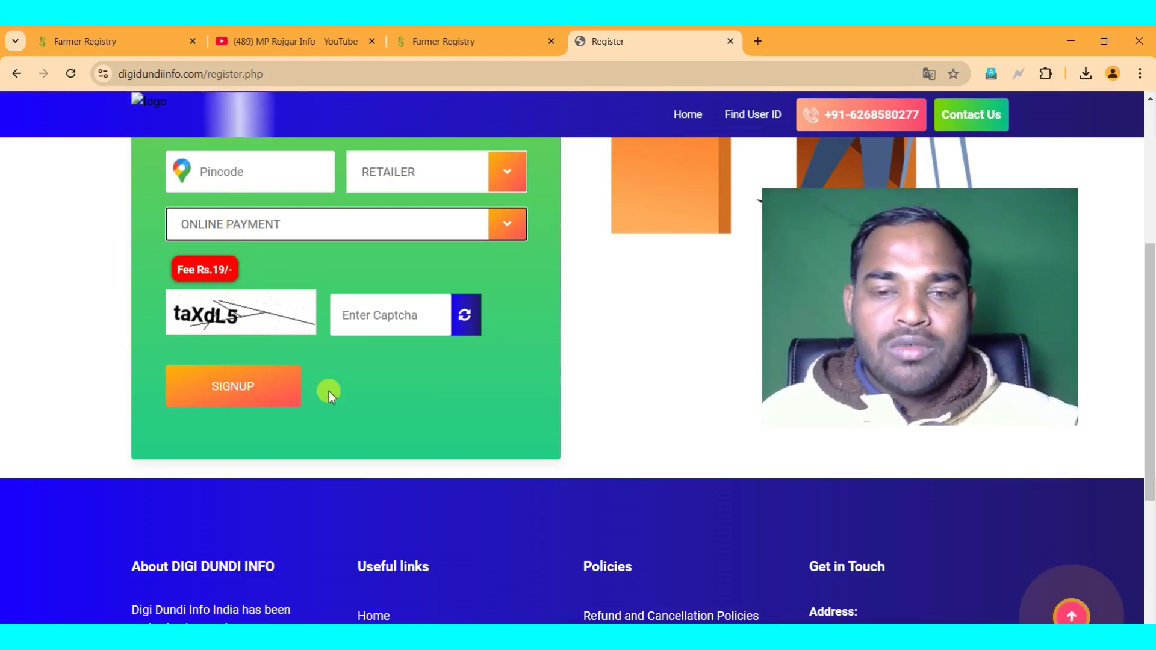
Switch to the Madhya Pradesh Farmer Registry login page and choose the Farmer login type
{"action": "left_click", "coordinate": [247, 29]}
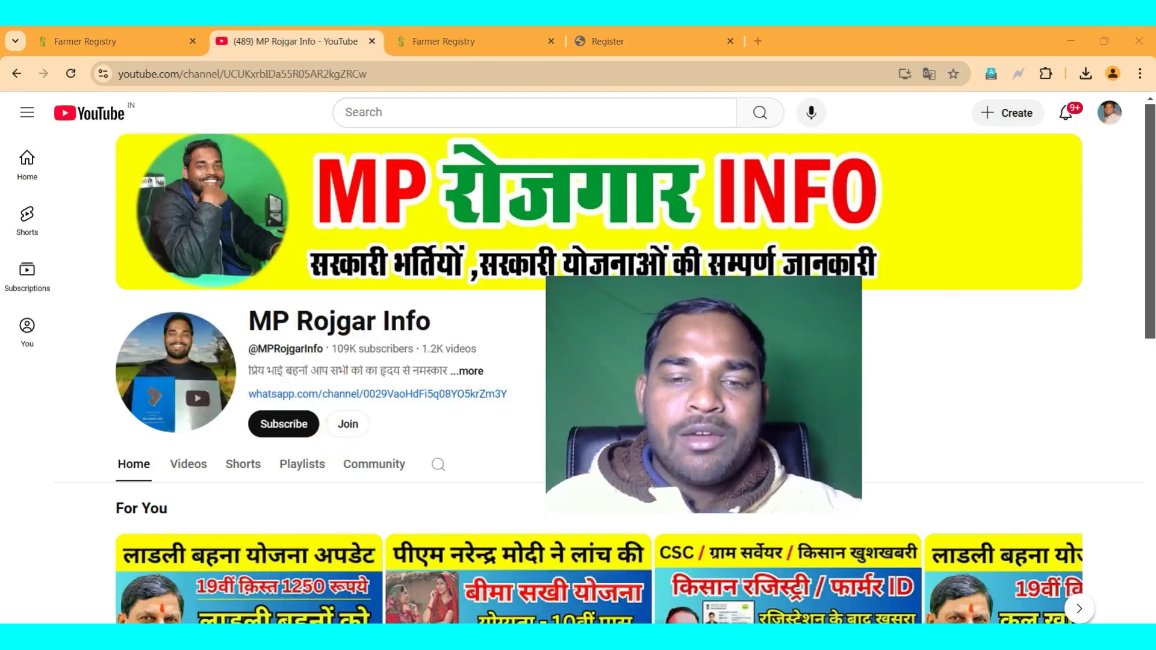
{"action": "left_click", "coordinate": [464, 28]}
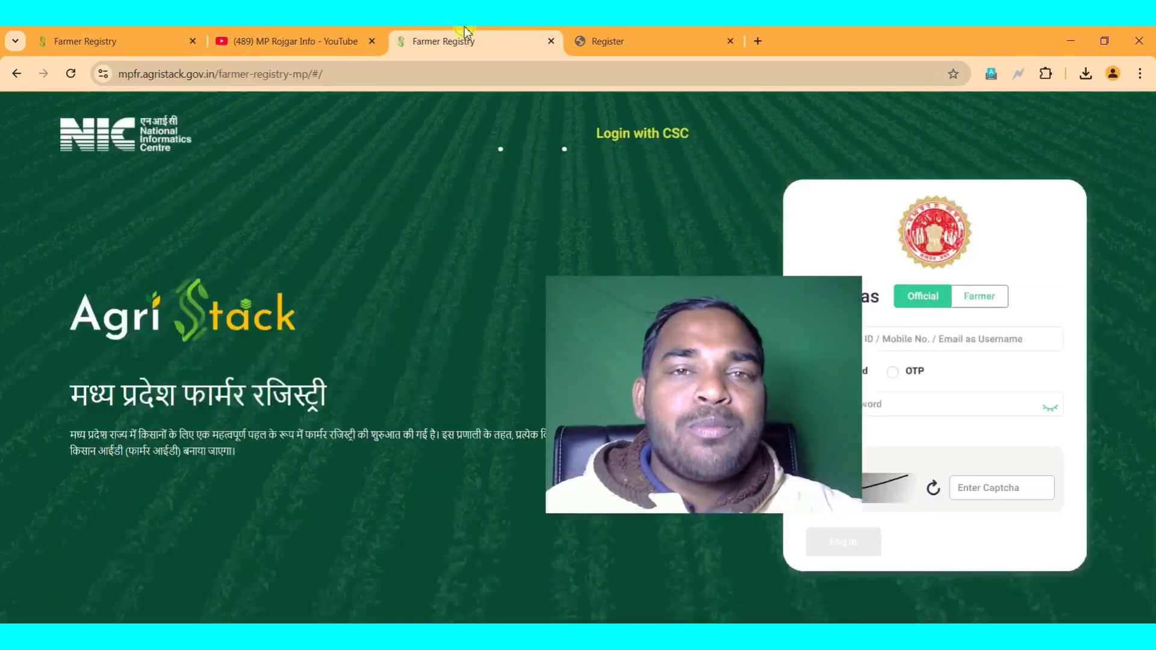
{"action": "left_click", "coordinate": [980, 299]}
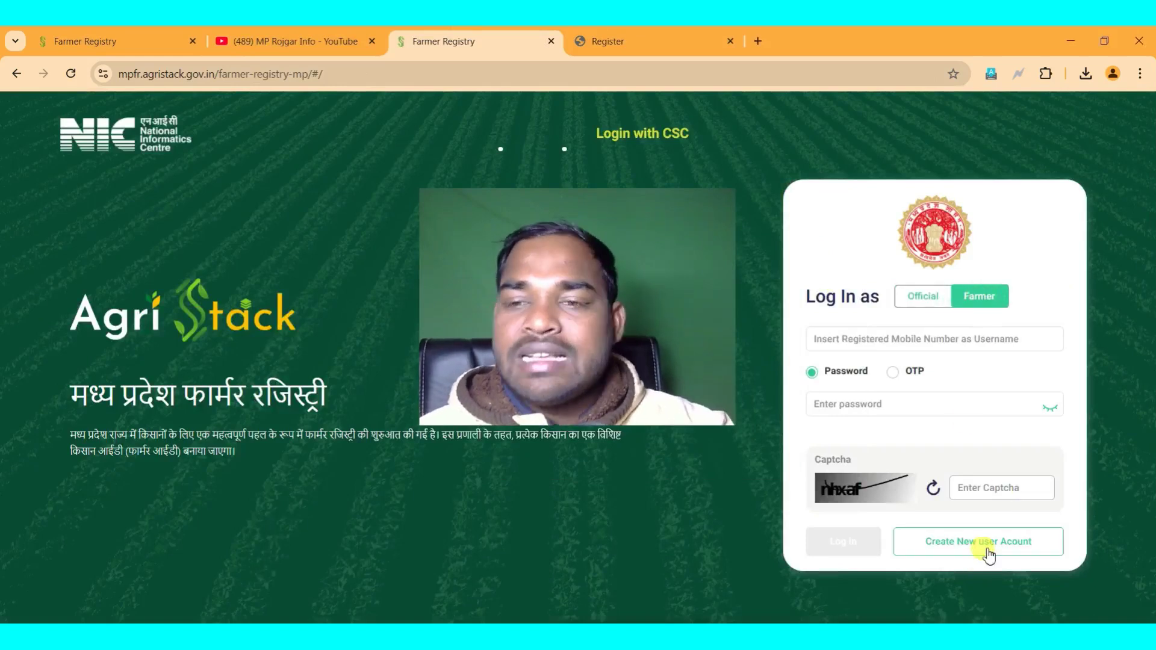
{"action": "left_click_drag", "start_coordinate": [595, 114], "coordinate": [704, 139]}
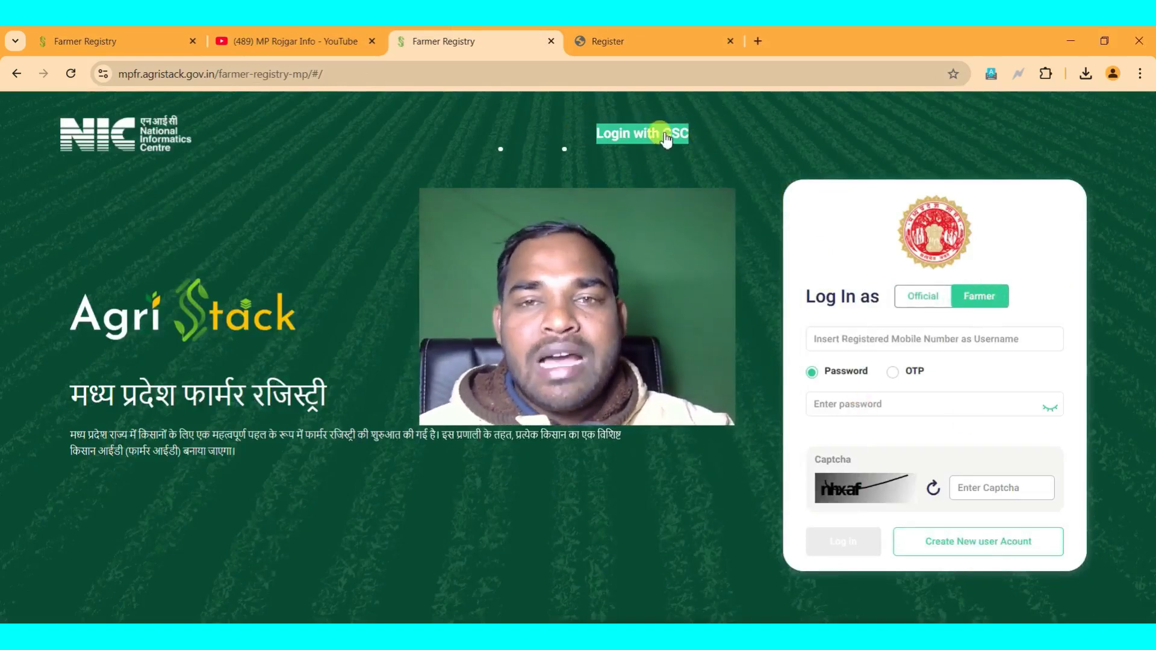
{"action": "left_click", "coordinate": [421, 125]}
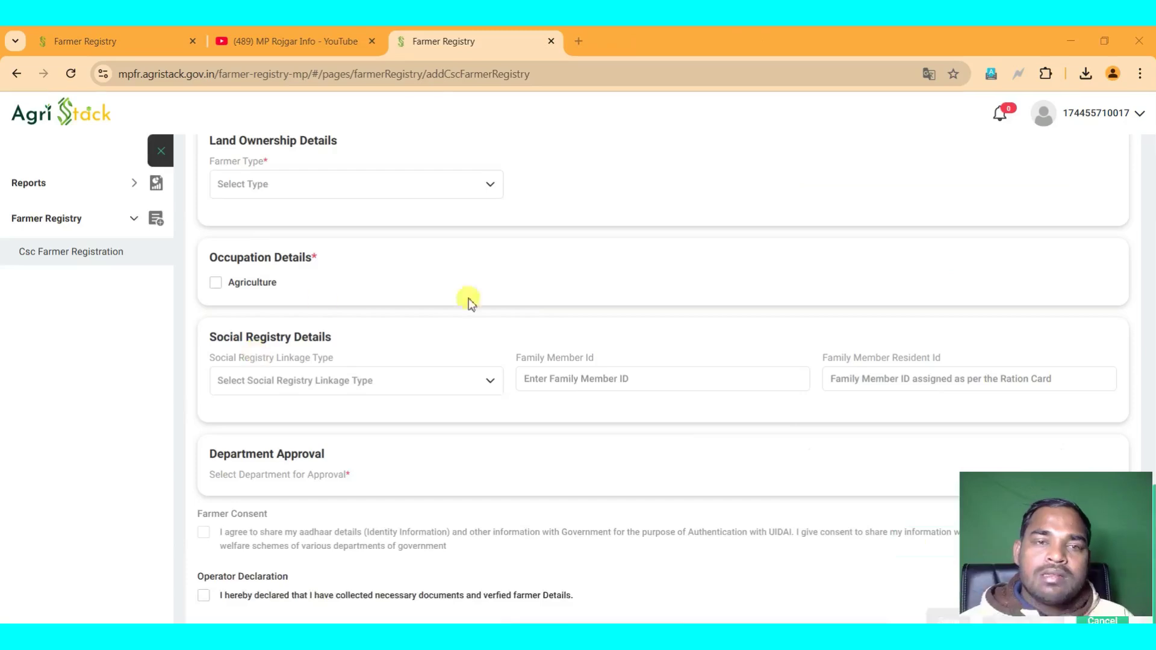
Set the farmer type to Owner and choose district JABALPUR, sub district Jabalpur and village Dundi-490101 for fetching the land details
{"action": "left_click", "coordinate": [268, 224]}
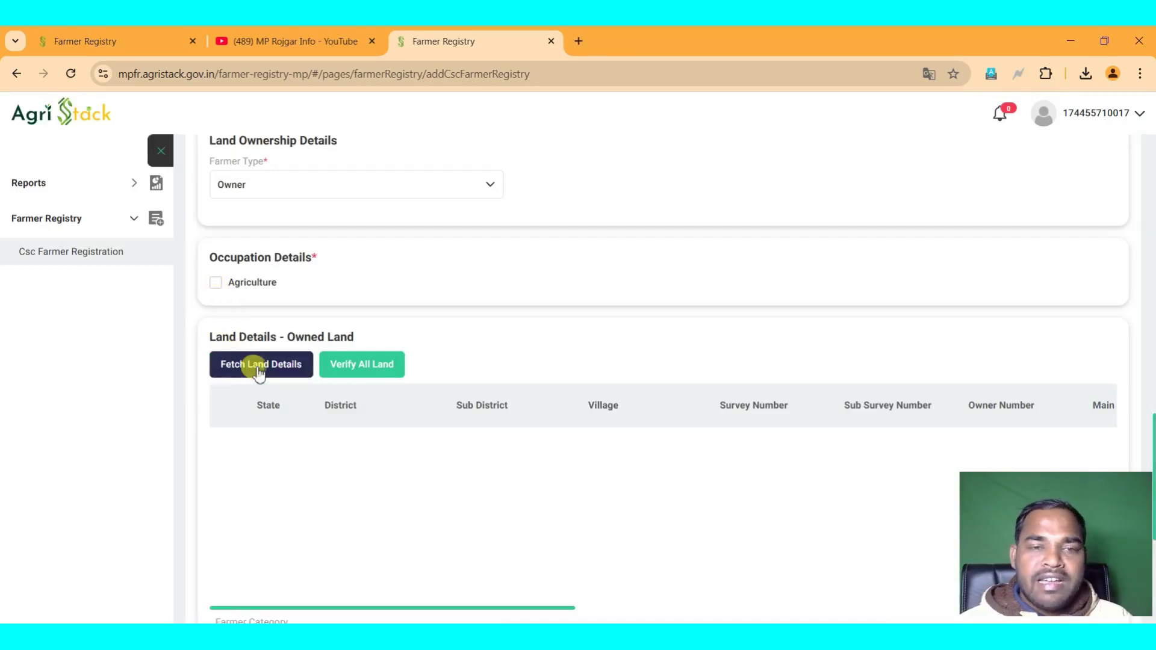
{"action": "left_click", "coordinate": [258, 370]}
{"action": "left_click", "coordinate": [397, 356]}
{"action": "scroll", "coordinate": [387, 465], "scroll_direction": "down", "scroll_amount": 5}
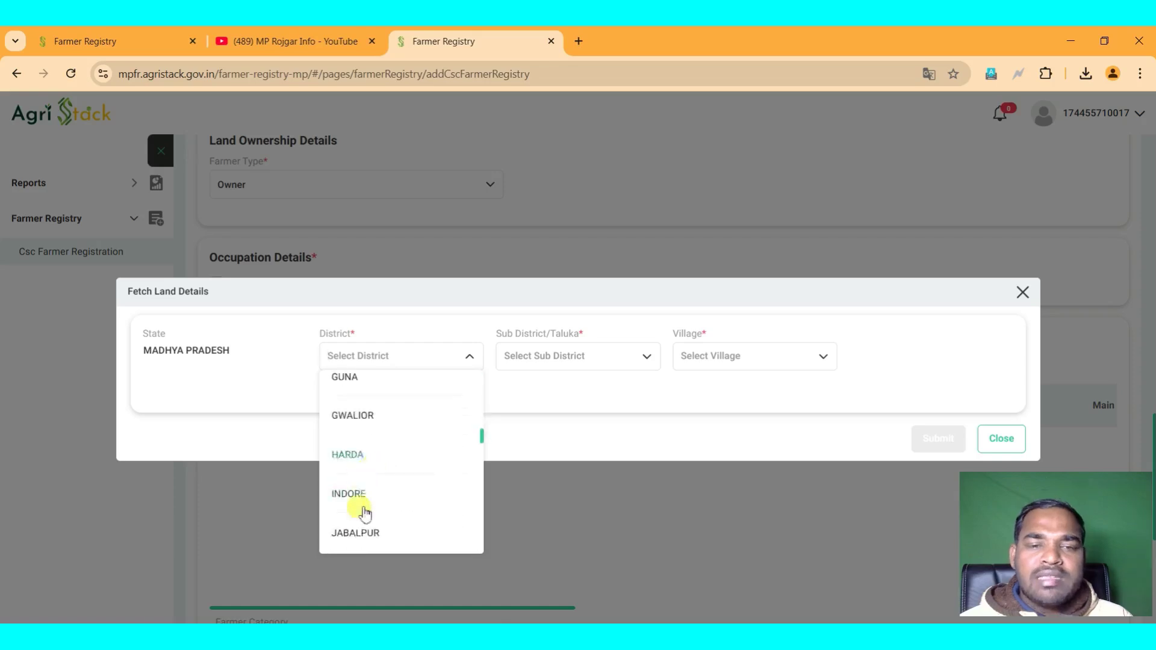
{"action": "left_click", "coordinate": [359, 526]}
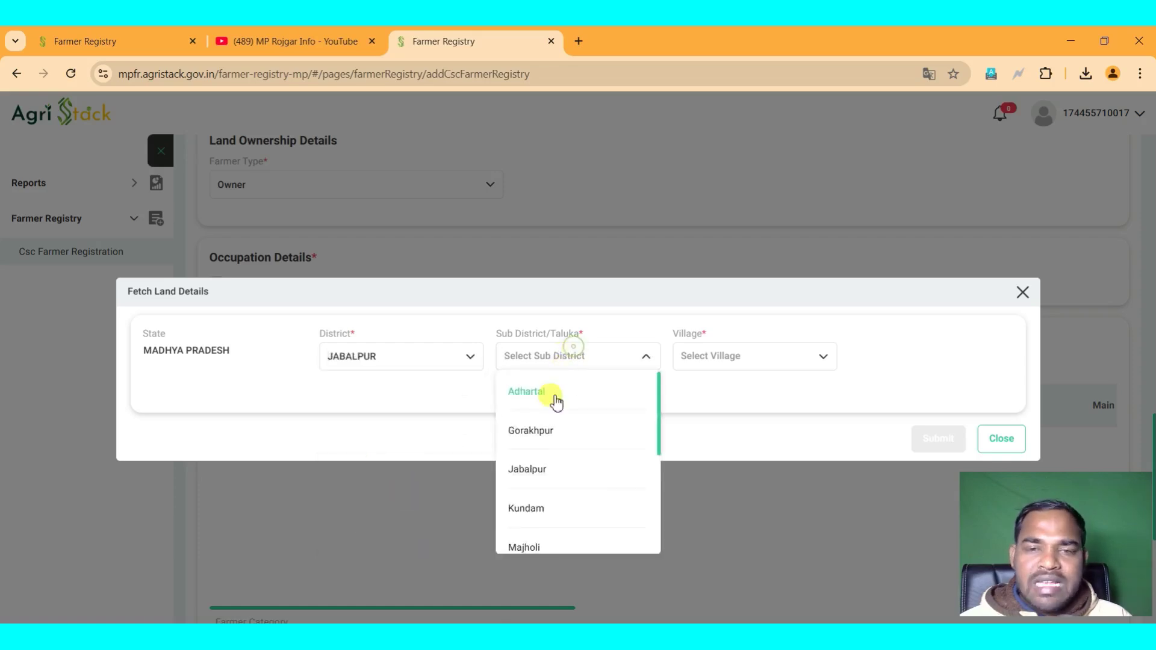
{"action": "left_click", "coordinate": [528, 471]}
{"action": "left_click", "coordinate": [739, 356]}
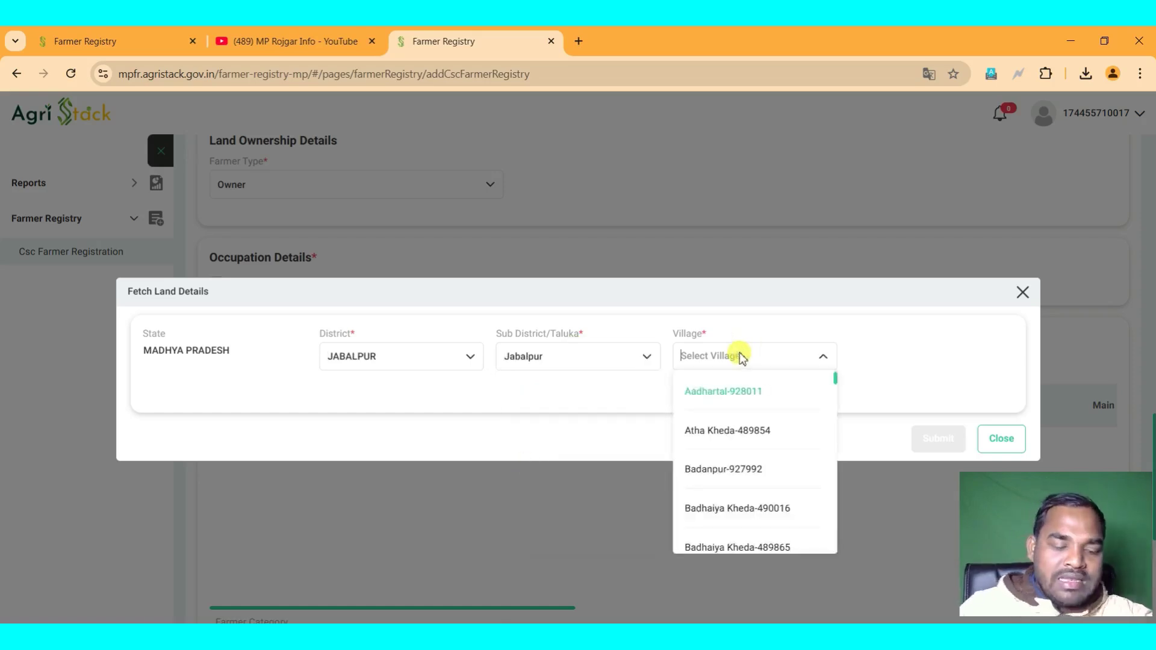
{"action": "type", "text": "dundi"}
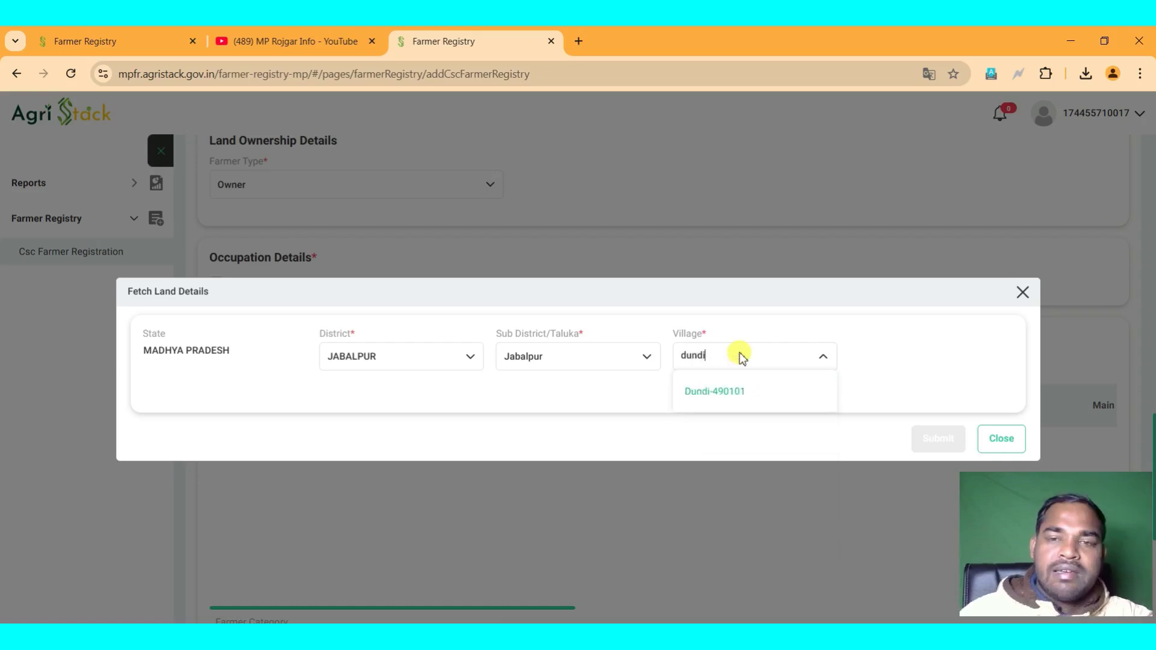
{"action": "left_click", "coordinate": [713, 392]}
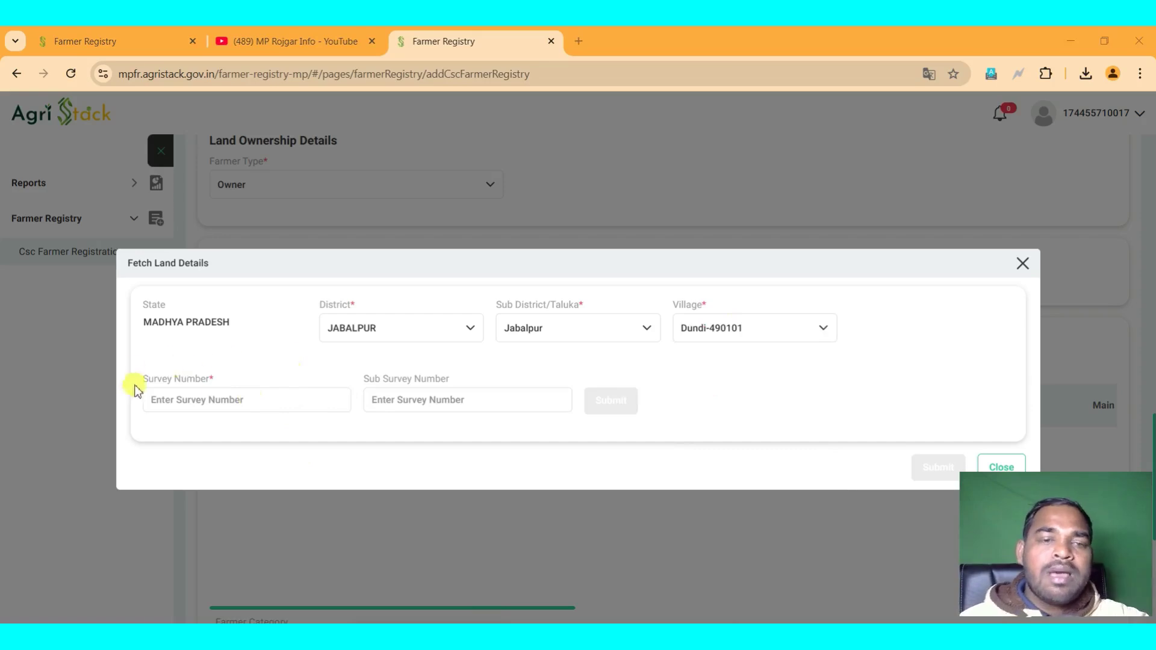
Enter survey number 557 for the selected village and submit it to fetch the land record
{"action": "left_click_drag", "start_coordinate": [136, 391], "coordinate": [225, 382]}
{"action": "left_click", "coordinate": [250, 408]}
{"action": "type", "text": "5"}
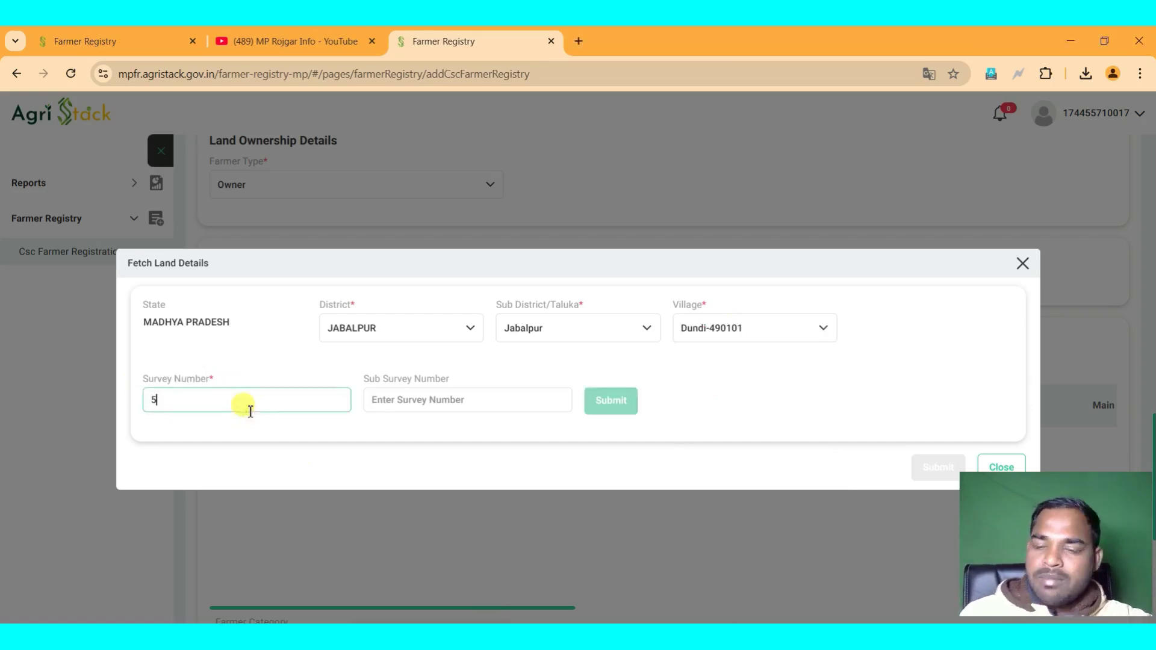
{"action": "type", "text": "57"}
{"action": "left_click", "coordinate": [613, 401]}
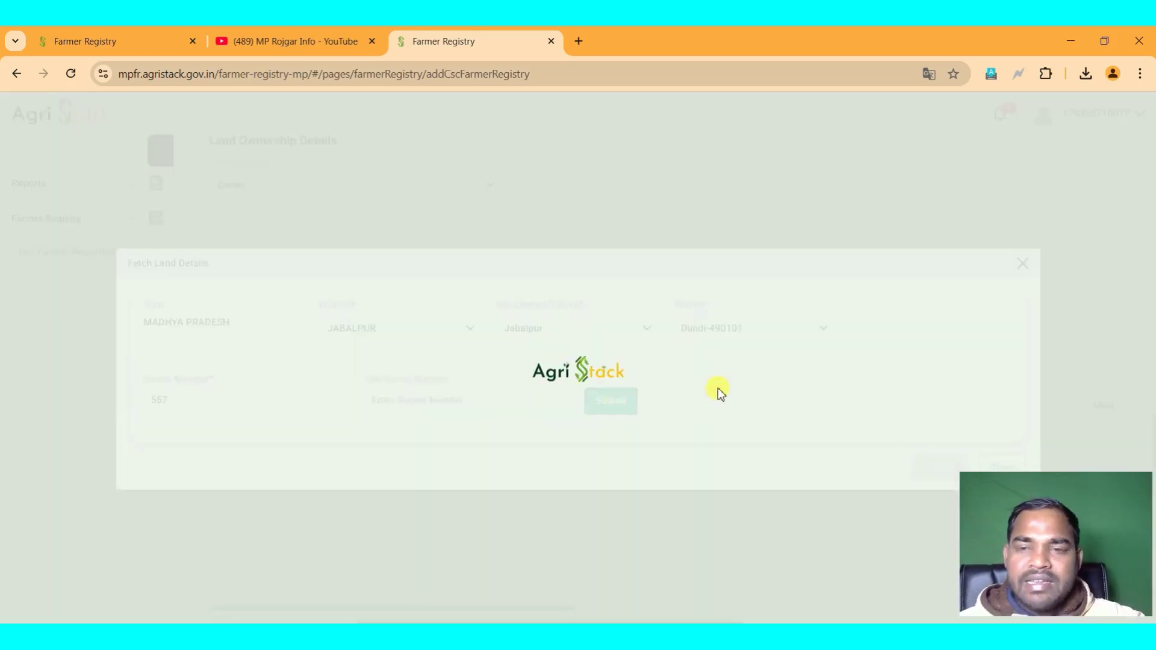
Examine the owner names and owner type in the fetched record for survey number 557
{"action": "left_click_drag", "start_coordinate": [993, 494], "coordinate": [1010, 114]}
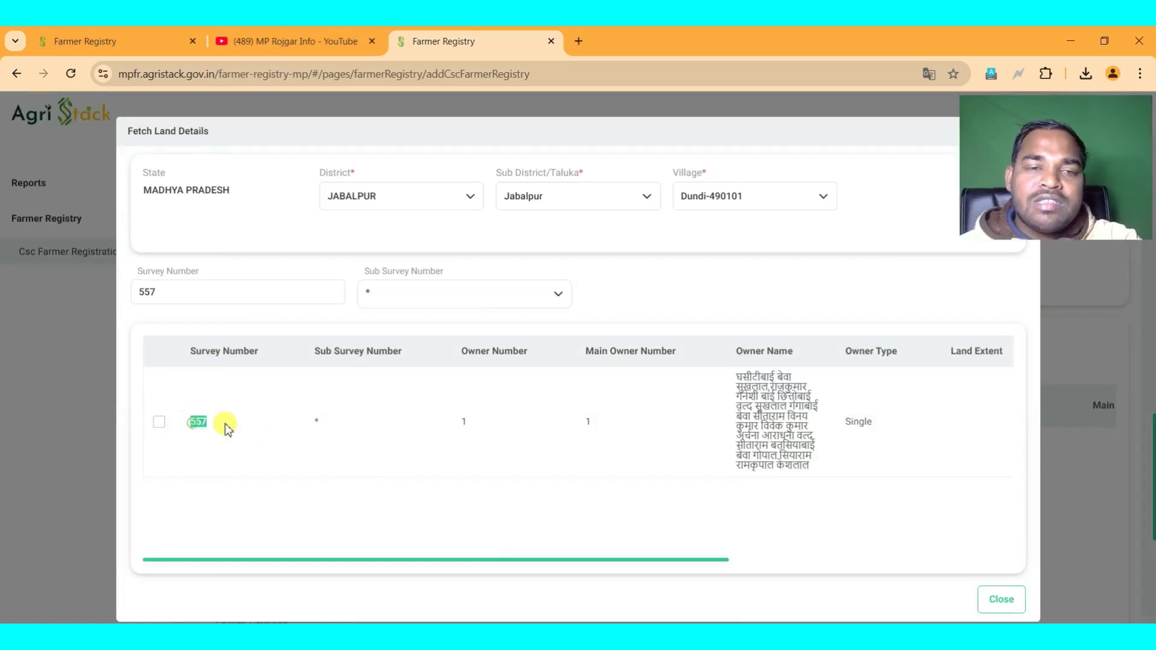
{"action": "left_click_drag", "start_coordinate": [739, 377], "coordinate": [857, 472]}
{"action": "left_click", "coordinate": [890, 426]}
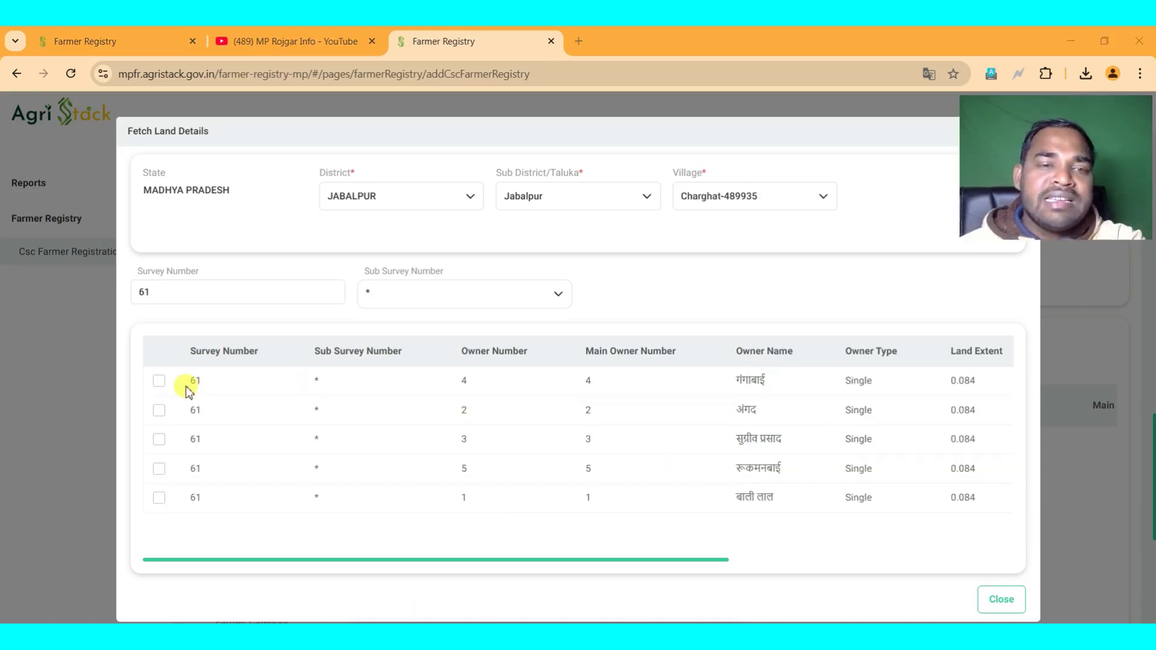
Read through the individual owner names listed for survey number 61 in village Charghat-489935
{"action": "left_click_drag", "start_coordinate": [188, 356], "coordinate": [264, 352]}
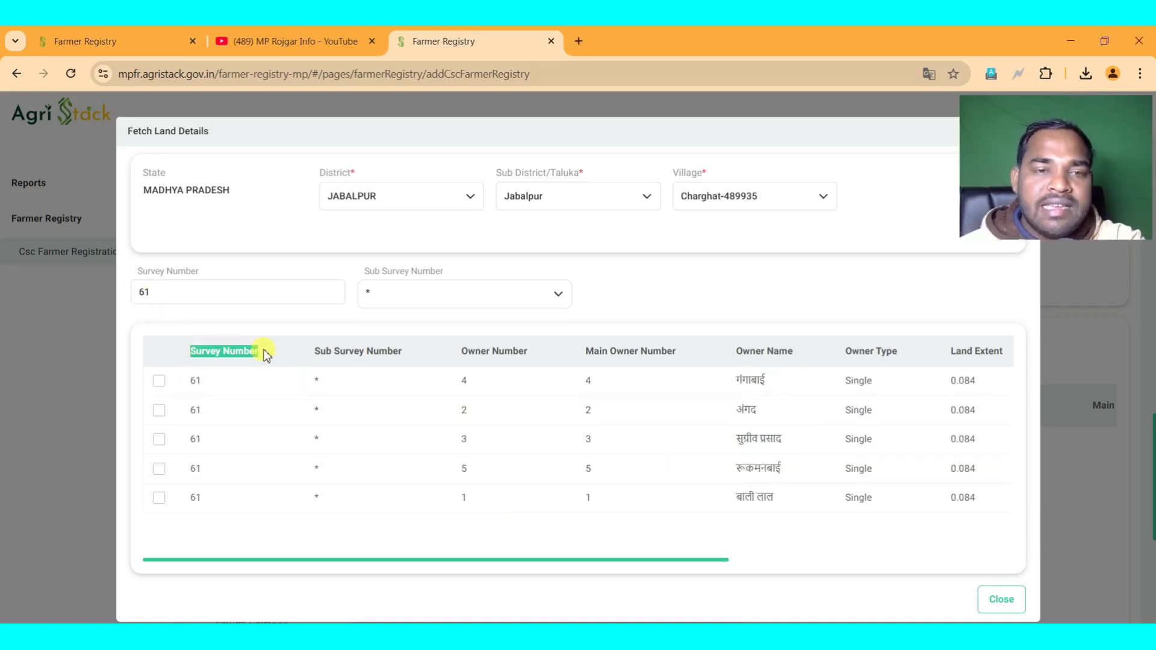
{"action": "double_click", "coordinate": [739, 381]}
{"action": "double_click", "coordinate": [736, 412]}
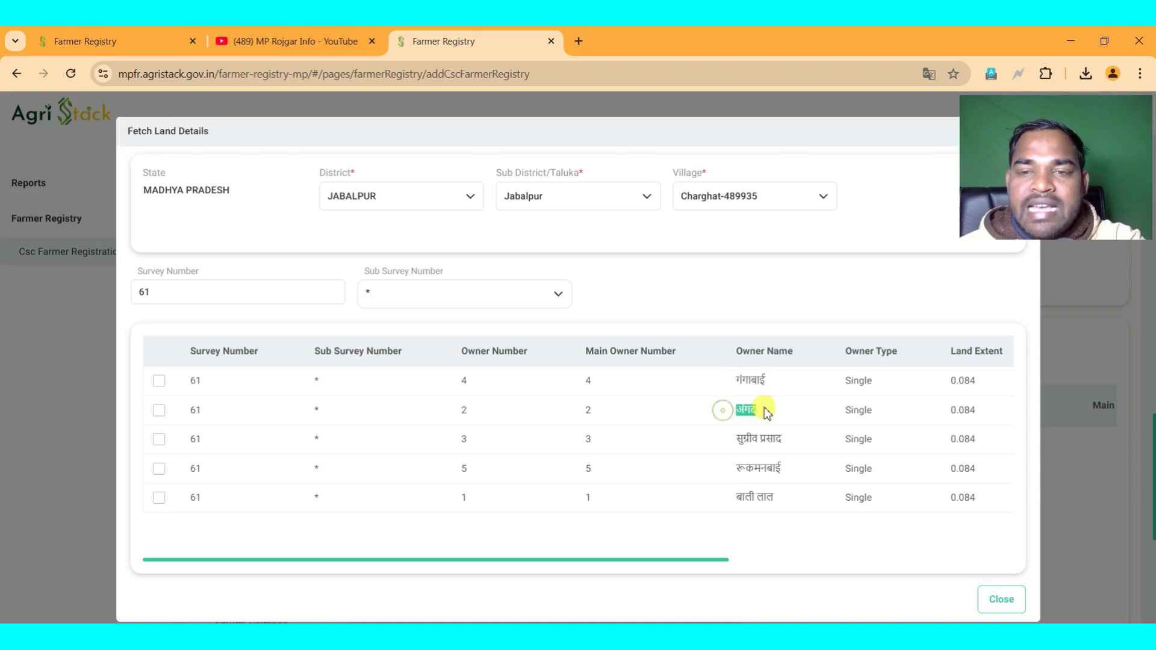
{"action": "left_click_drag", "start_coordinate": [742, 437], "coordinate": [801, 439]}
{"action": "double_click", "coordinate": [742, 469]}
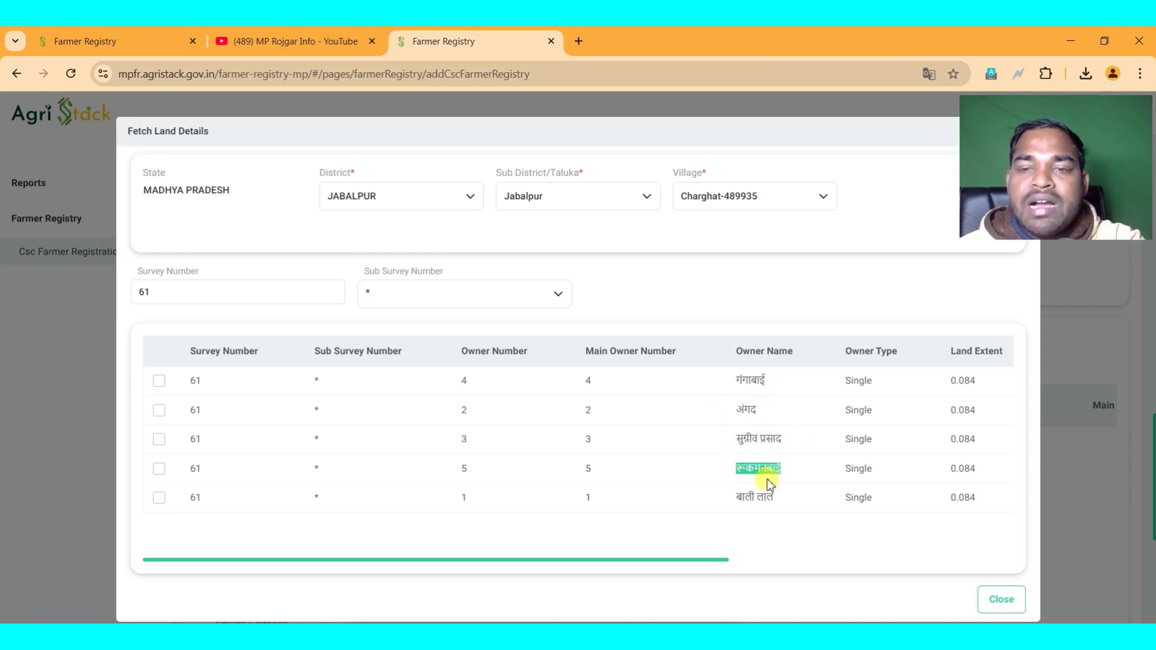
{"action": "left_click_drag", "start_coordinate": [736, 497], "coordinate": [792, 505]}
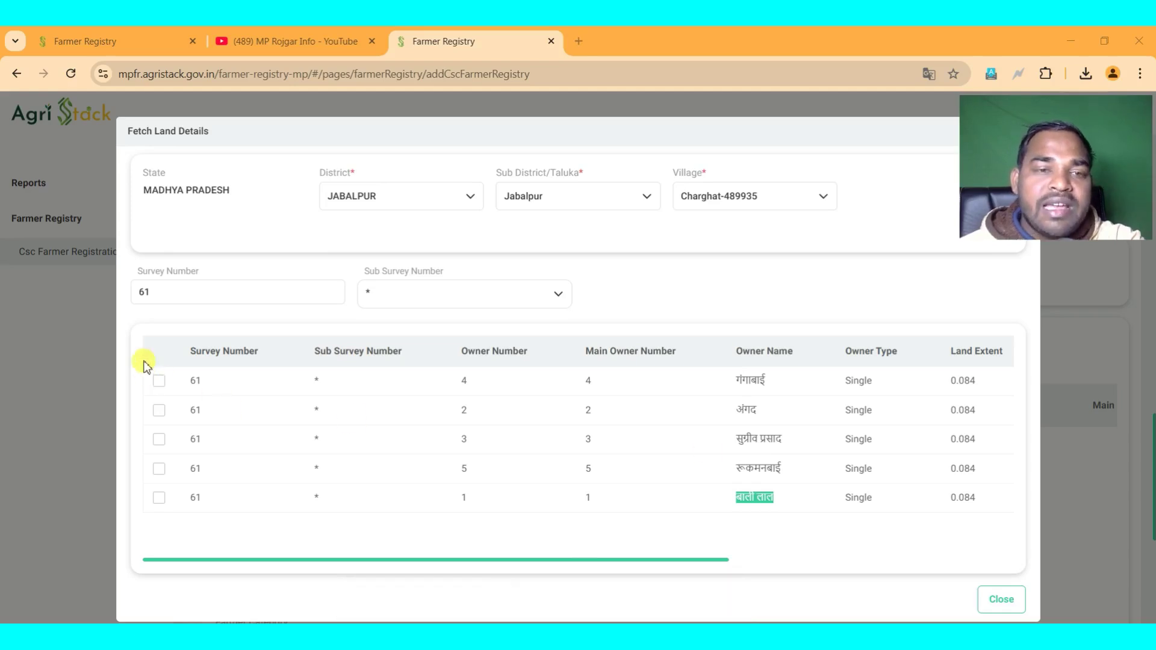
{"action": "left_click_drag", "start_coordinate": [142, 360], "coordinate": [179, 458]}
{"action": "left_click_drag", "start_coordinate": [215, 500], "coordinate": [211, 524]}
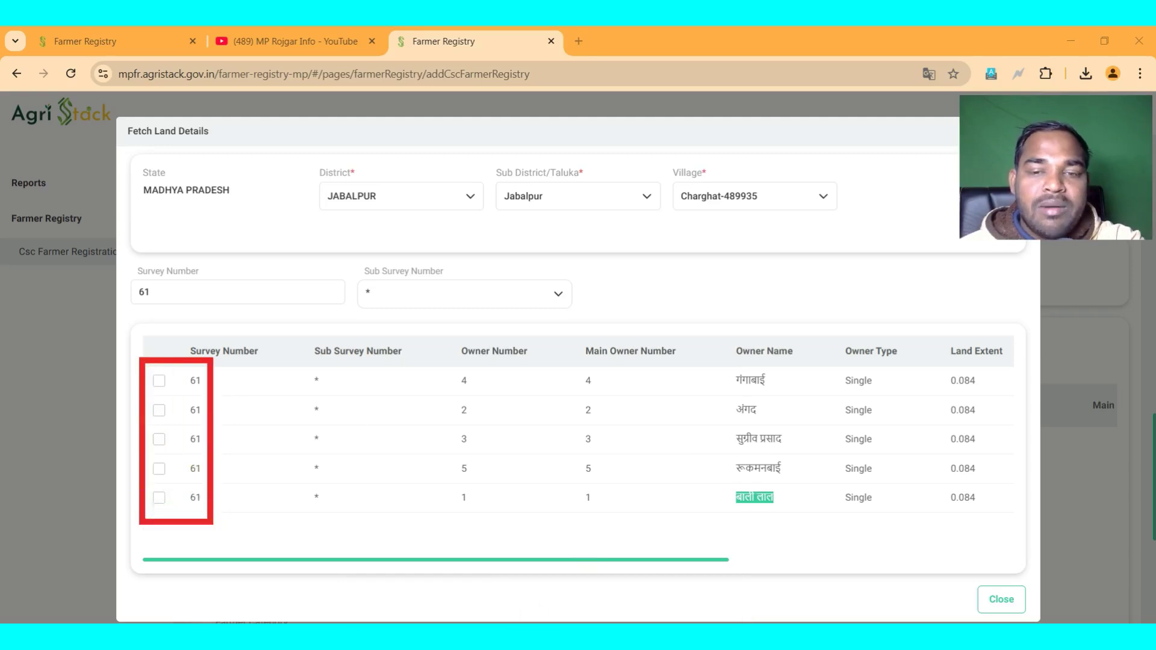
{"action": "mouse_move", "coordinate": [593, 620]}
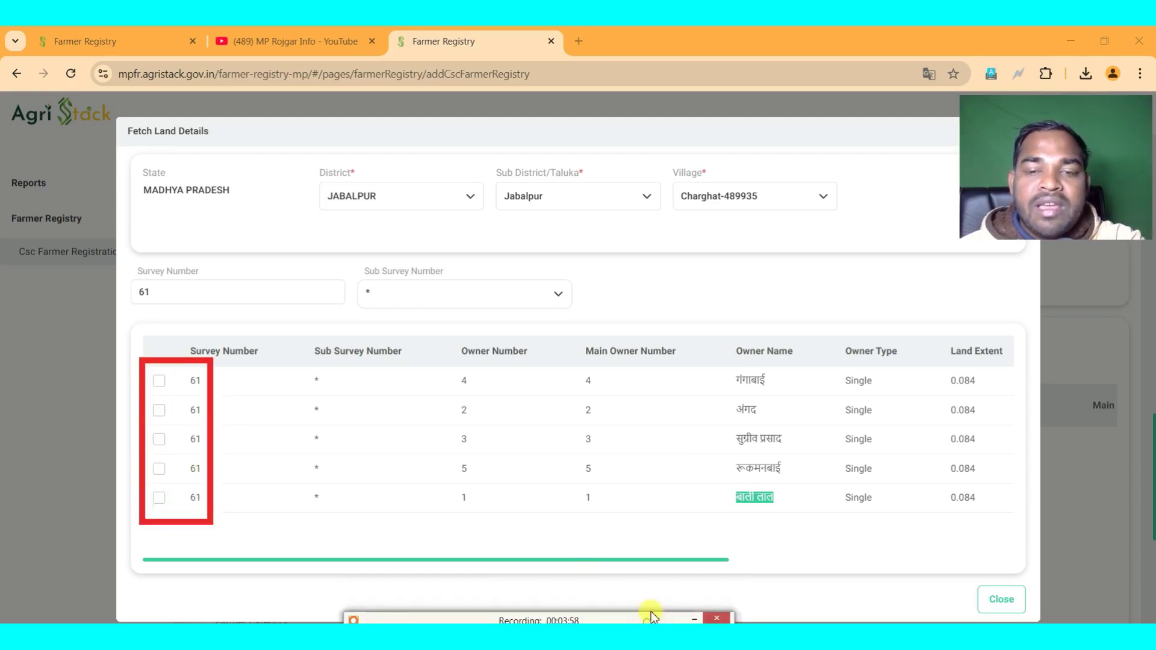
{"action": "left_click", "coordinate": [545, 619]}
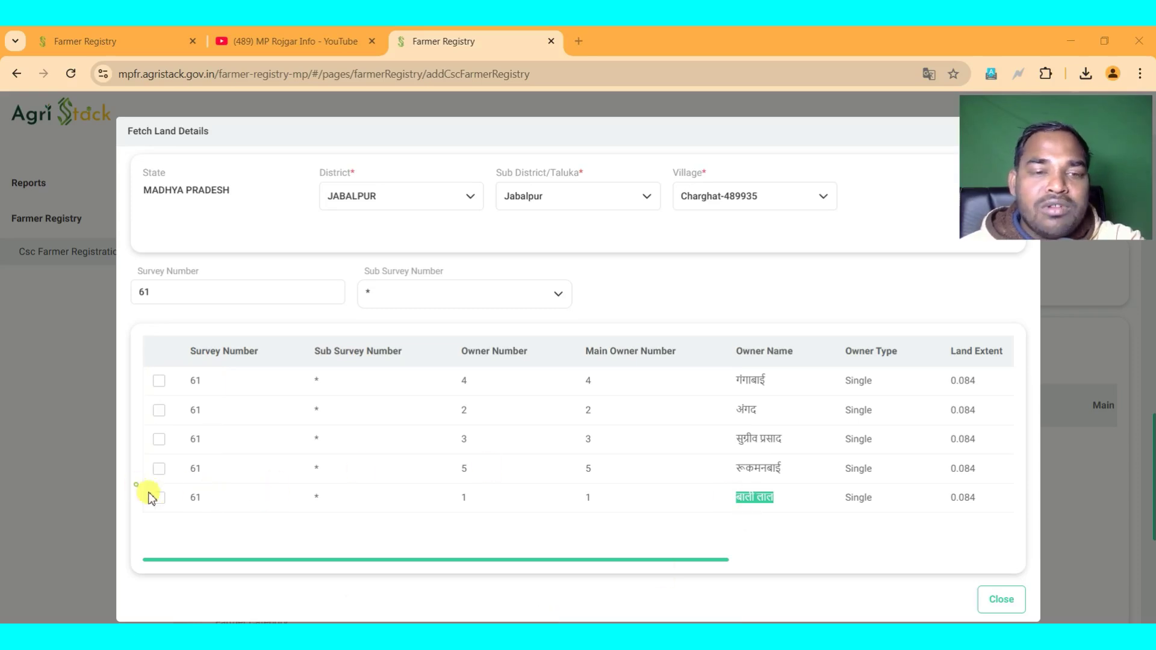
{"action": "mouse_move", "coordinate": [135, 483]}
{"action": "left_mouse_down"}
{"action": "mouse_move", "coordinate": [715, 537]}
{"action": "mouse_move", "coordinate": [992, 518]}
{"action": "left_mouse_up"}
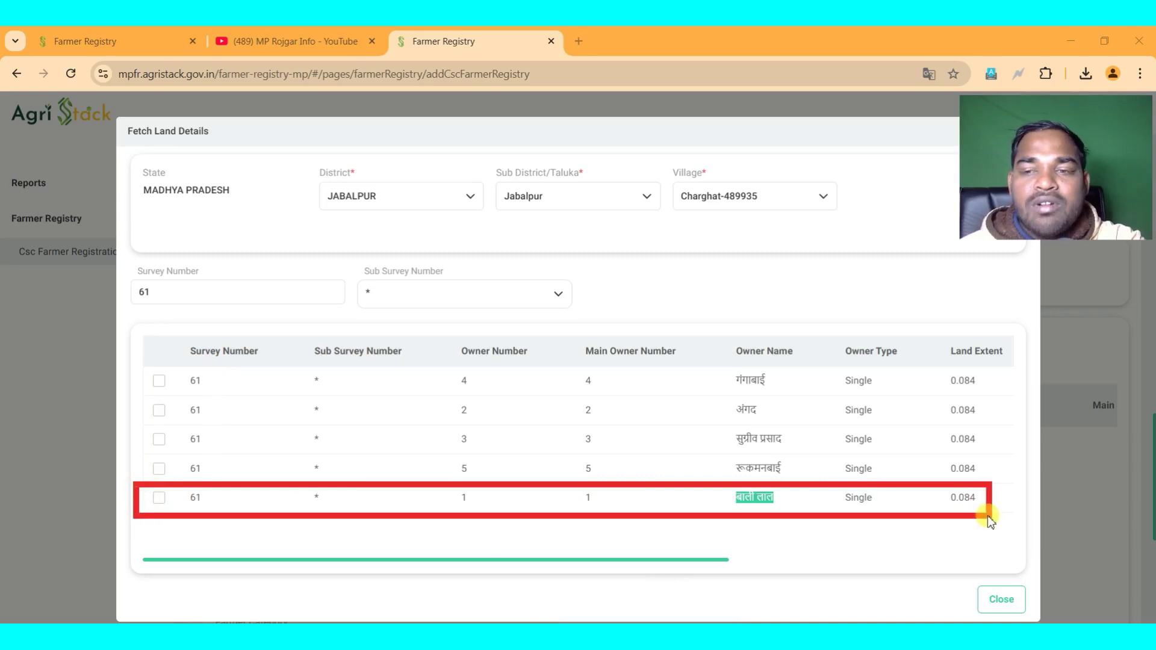
{"action": "left_click", "coordinate": [162, 497]}
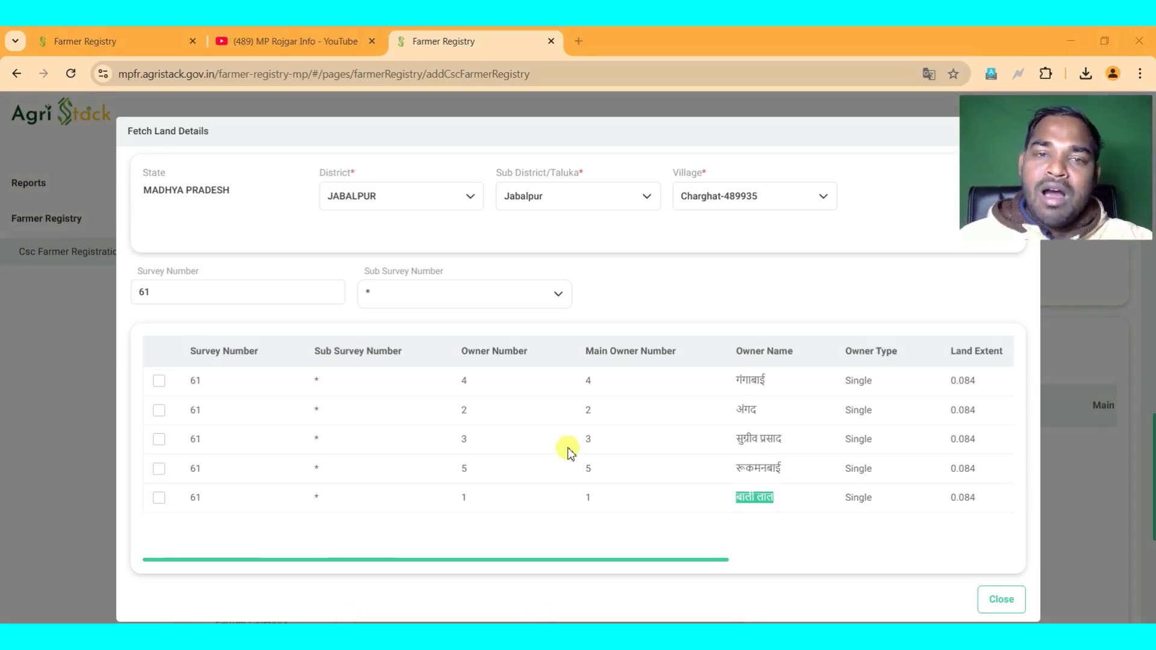
{"action": "left_click_drag", "start_coordinate": [150, 359], "coordinate": [976, 486]}
{"action": "left_click", "coordinate": [975, 486]}
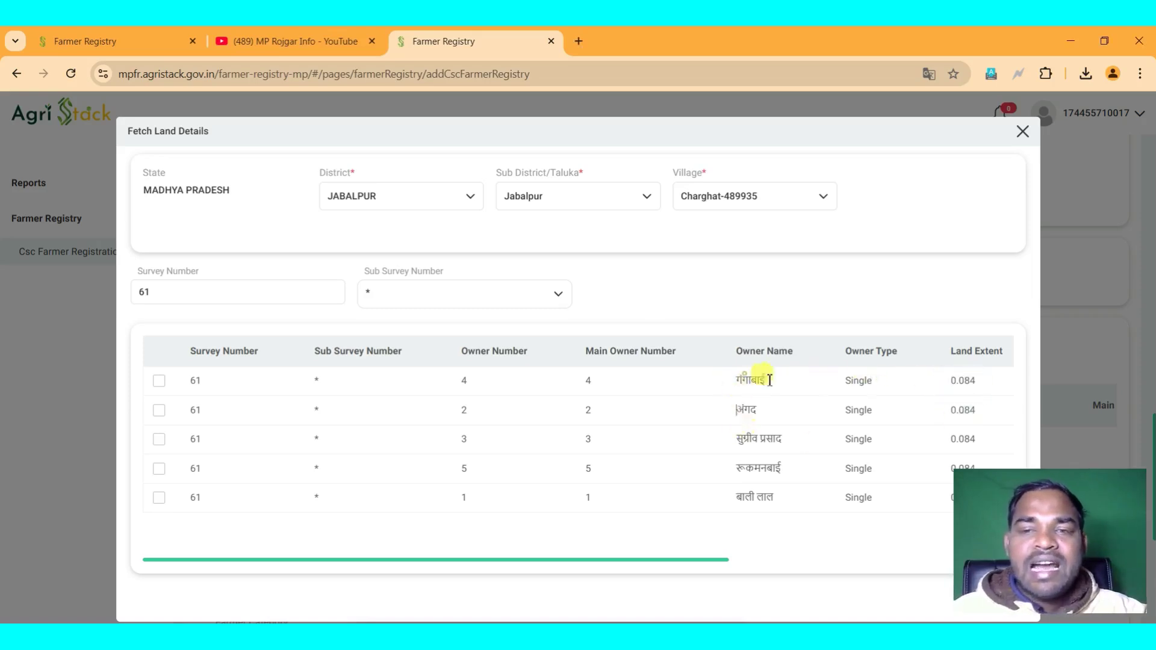
Compare the separate owner entries of survey number 61 in Charghat with the joint owner entry of survey number 557 in Dundi
{"action": "triple_click", "coordinate": [758, 439]}
{"action": "double_click", "coordinate": [758, 468]}
{"action": "double_click", "coordinate": [764, 497]}
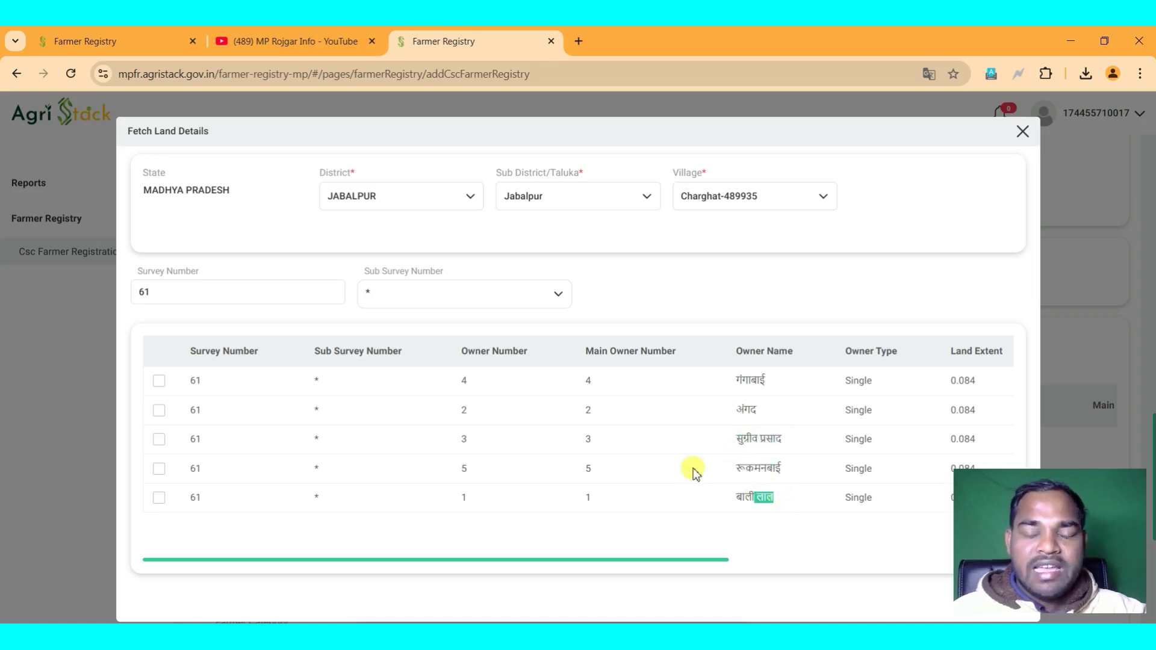
{"action": "left_click", "coordinate": [695, 472]}
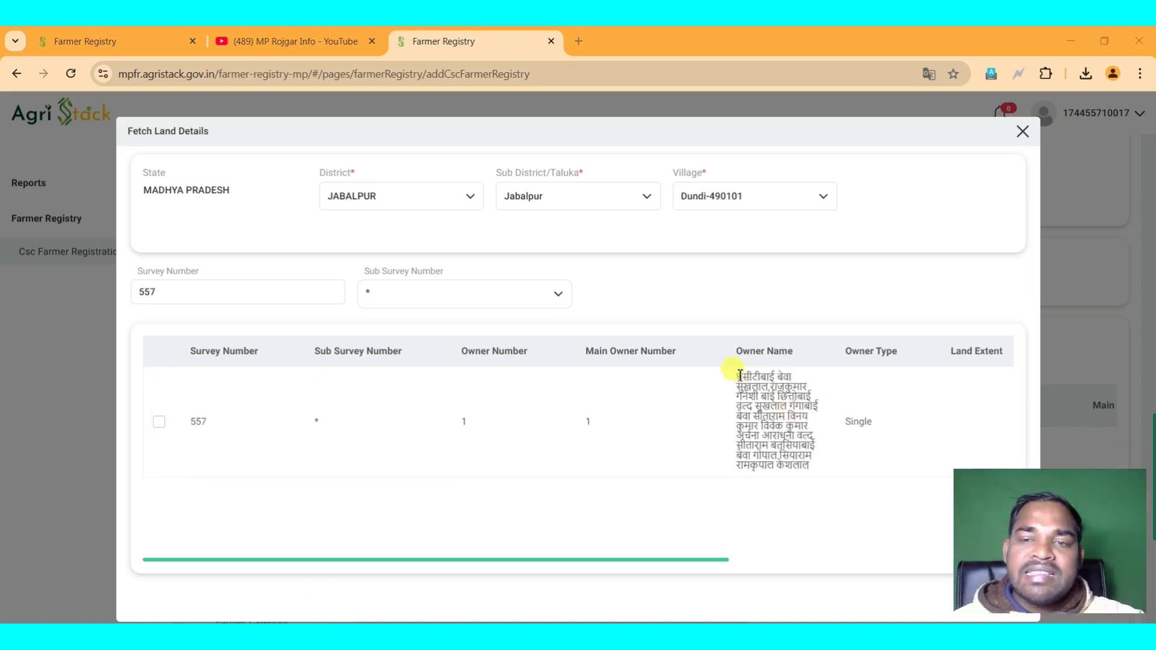
{"action": "mouse_move", "coordinate": [736, 377]}
{"action": "left_mouse_down"}
{"action": "mouse_move", "coordinate": [807, 472]}
{"action": "mouse_move", "coordinate": [732, 380]}
{"action": "left_mouse_up"}
{"action": "left_click", "coordinate": [829, 470]}
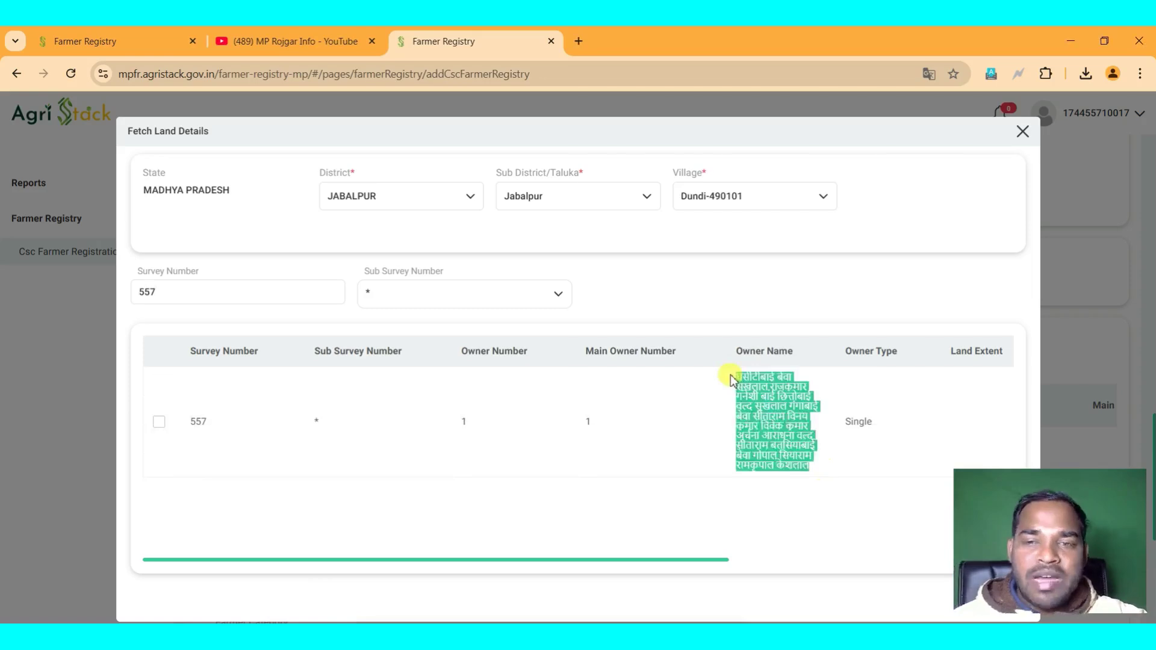